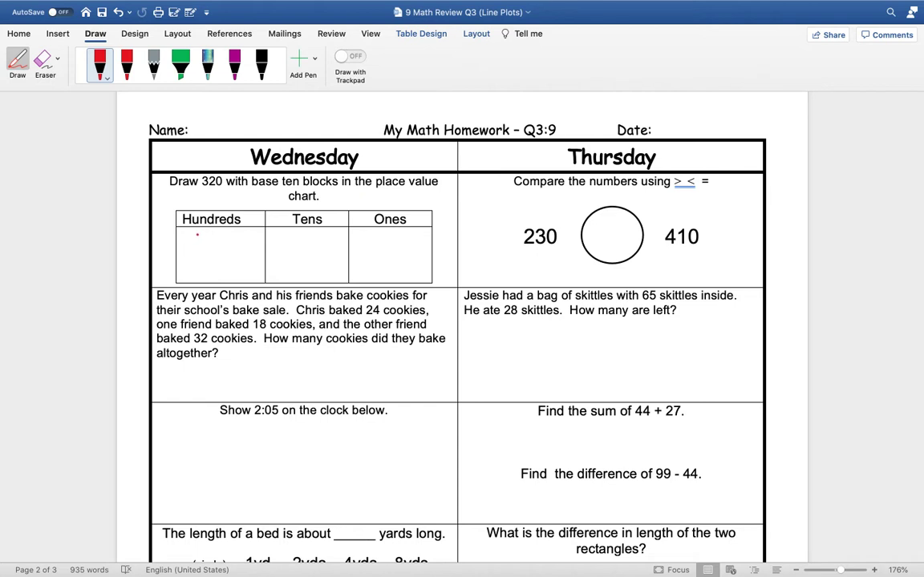
- Underline the digits of 320 and draw three hundreds squares and two tens lines in the place value chart
{"action": "mouse_move", "coordinate": [197, 235]}
{"action": "left_mouse_down"}
{"action": "mouse_move", "coordinate": [184, 252]}
{"action": "mouse_move", "coordinate": [199, 253]}
{"action": "mouse_move", "coordinate": [199, 236]}
{"action": "left_mouse_up"}
{"action": "left_click_drag", "start_coordinate": [201, 186], "coordinate": [206, 188]}
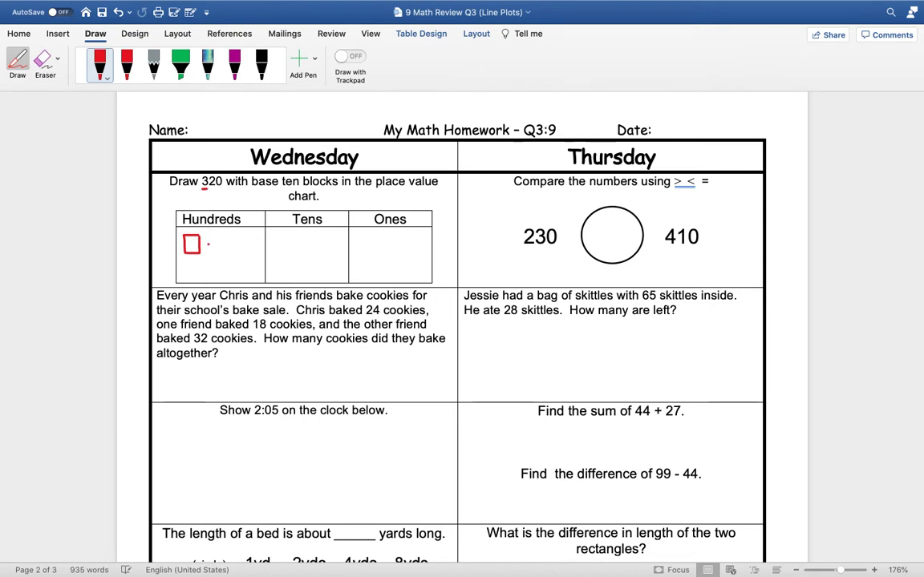
{"action": "mouse_move", "coordinate": [208, 234]}
{"action": "left_mouse_down"}
{"action": "mouse_move", "coordinate": [208, 252]}
{"action": "mouse_move", "coordinate": [219, 252]}
{"action": "mouse_move", "coordinate": [222, 234]}
{"action": "mouse_move", "coordinate": [209, 233]}
{"action": "mouse_move", "coordinate": [243, 252]}
{"action": "mouse_move", "coordinate": [243, 234]}
{"action": "mouse_move", "coordinate": [231, 234]}
{"action": "left_mouse_up"}
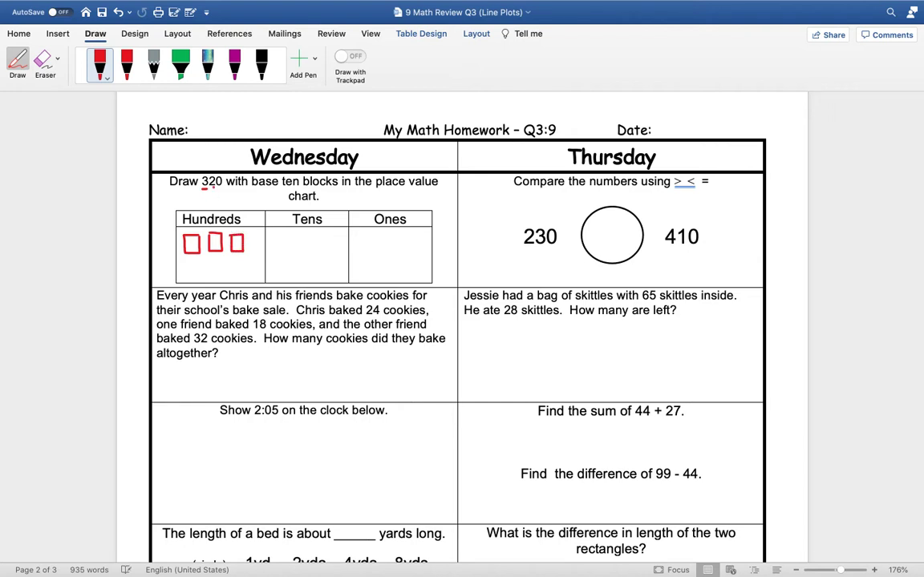
{"action": "left_click_drag", "start_coordinate": [210, 189], "coordinate": [215, 190]}
{"action": "mouse_move", "coordinate": [279, 237]}
{"action": "left_mouse_down"}
{"action": "mouse_move", "coordinate": [280, 253]}
{"action": "mouse_move", "coordinate": [289, 251]}
{"action": "left_mouse_up"}
{"action": "left_click_drag", "start_coordinate": [217, 190], "coordinate": [222, 189]}
- Underline 24, 18, 32 and "altogether" in the cookie problem and write 24 + 18 + 32 as a column addition below it
{"action": "scroll", "coordinate": [295, 289], "scroll_direction": "down", "scroll_amount": 3}
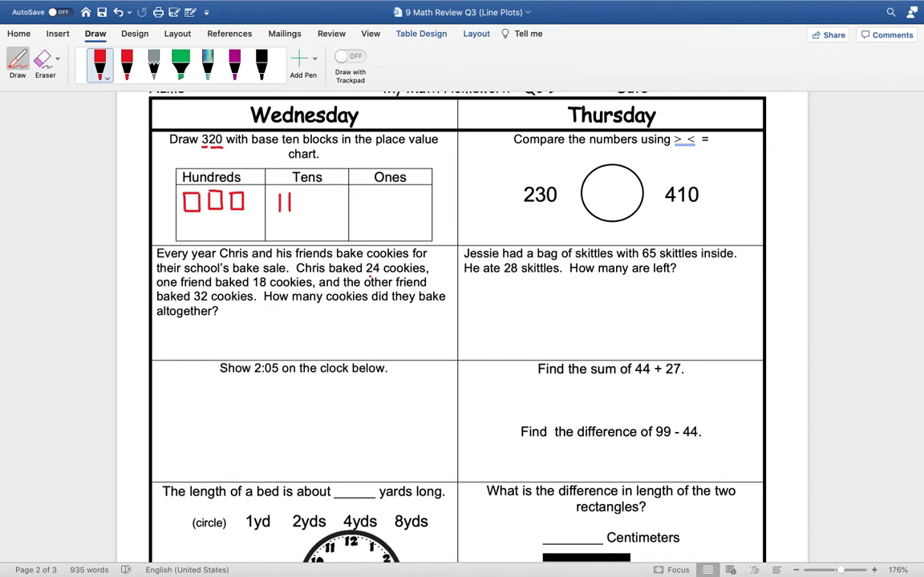
{"action": "left_click_drag", "start_coordinate": [365, 276], "coordinate": [378, 276]}
{"action": "left_click_drag", "start_coordinate": [254, 289], "coordinate": [266, 289]}
{"action": "left_click_drag", "start_coordinate": [194, 303], "coordinate": [209, 303]}
{"action": "left_click_drag", "start_coordinate": [162, 320], "coordinate": [208, 317]}
{"action": "mouse_move", "coordinate": [322, 313]}
{"action": "left_mouse_down"}
{"action": "mouse_move", "coordinate": [337, 319]}
{"action": "mouse_move", "coordinate": [327, 351]}
{"action": "mouse_move", "coordinate": [337, 351]}
{"action": "mouse_move", "coordinate": [318, 351]}
{"action": "left_mouse_up"}
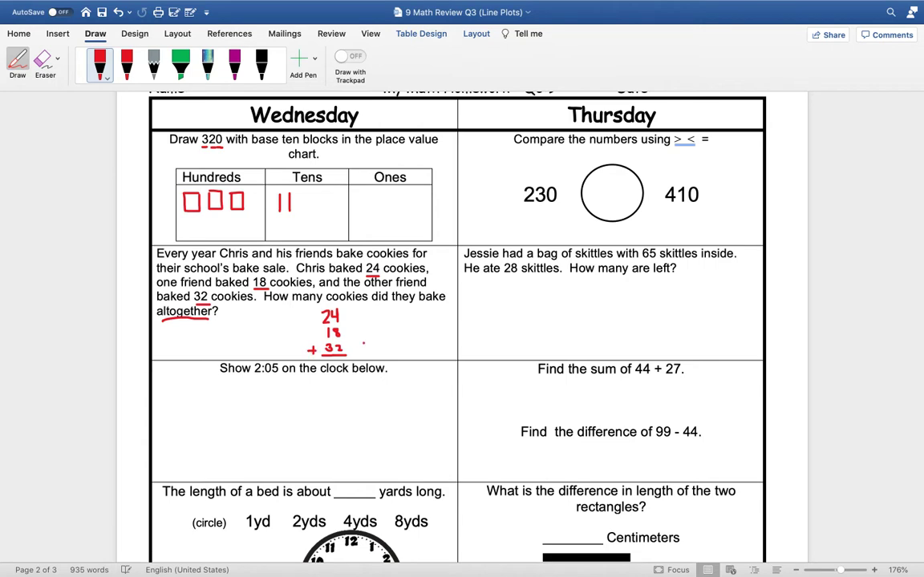
- Solve the cookie addition by writing the carried 1 above the tens column and 74 below the line
{"action": "scroll", "coordinate": [363, 342], "scroll_direction": "up", "scroll_amount": 2}
{"action": "scroll", "coordinate": [363, 342], "scroll_direction": "up", "scroll_amount": 5}
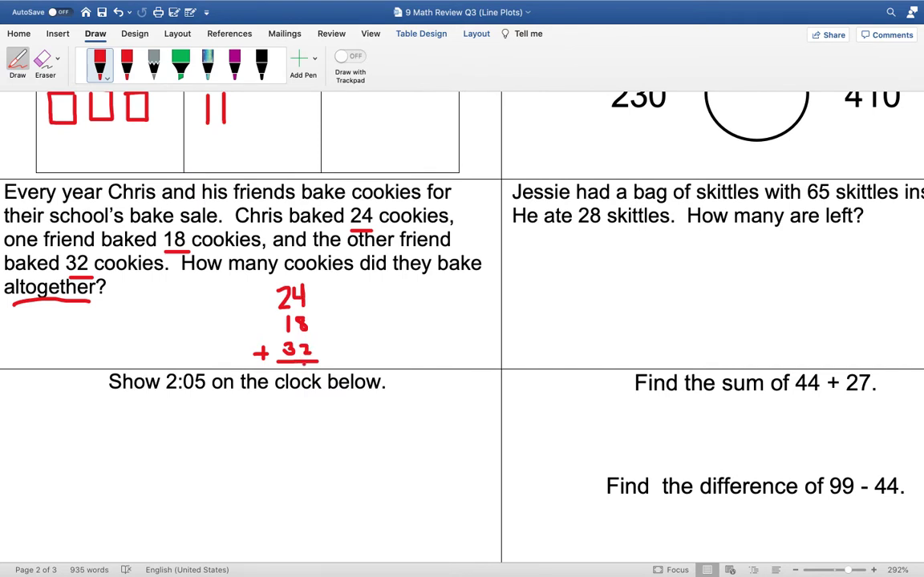
{"action": "left_click_drag", "start_coordinate": [305, 364], "coordinate": [311, 368]}
{"action": "left_click_drag", "start_coordinate": [309, 365], "coordinate": [312, 377]}
{"action": "mouse_move", "coordinate": [286, 284]}
{"action": "left_mouse_down"}
{"action": "mouse_move", "coordinate": [285, 273]}
{"action": "mouse_move", "coordinate": [276, 278]}
{"action": "left_mouse_up"}
{"action": "left_click_drag", "start_coordinate": [286, 367], "coordinate": [290, 382]}
- Draw an hour hand and a minute hand showing 2:05 on the clock, and circle 2yds as the bed's length
{"action": "scroll", "coordinate": [348, 306], "scroll_direction": "down", "scroll_amount": 3}
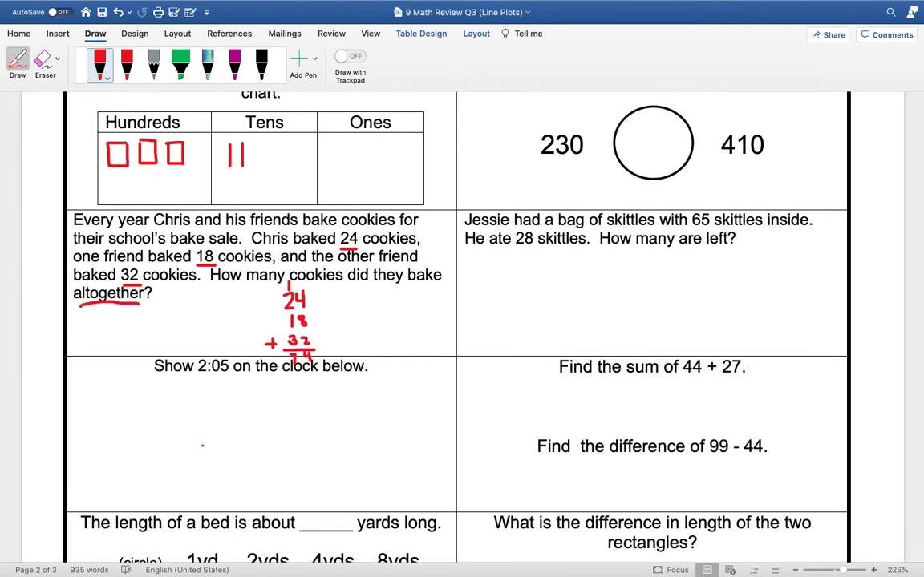
{"action": "scroll", "coordinate": [202, 446], "scroll_direction": "down", "scroll_amount": 3}
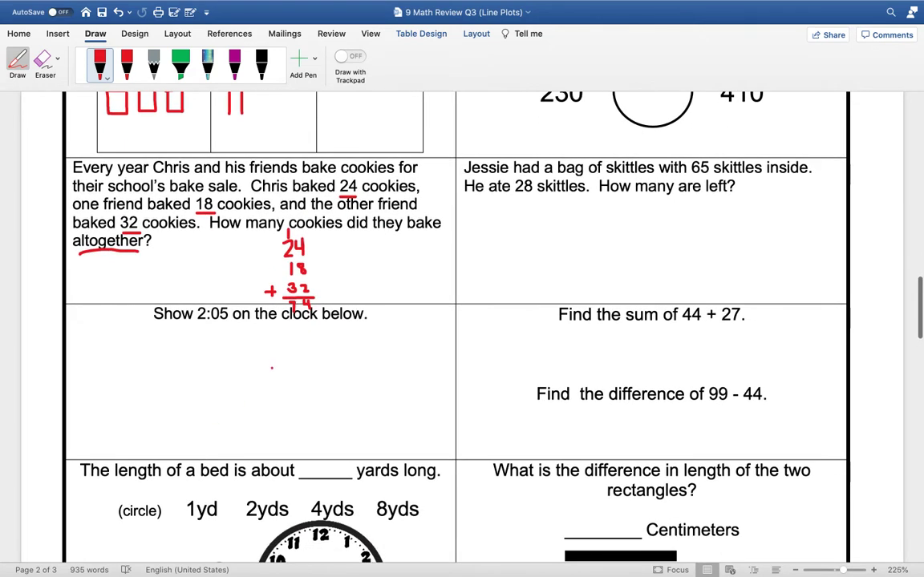
{"action": "scroll", "coordinate": [288, 391], "scroll_direction": "down", "scroll_amount": 5}
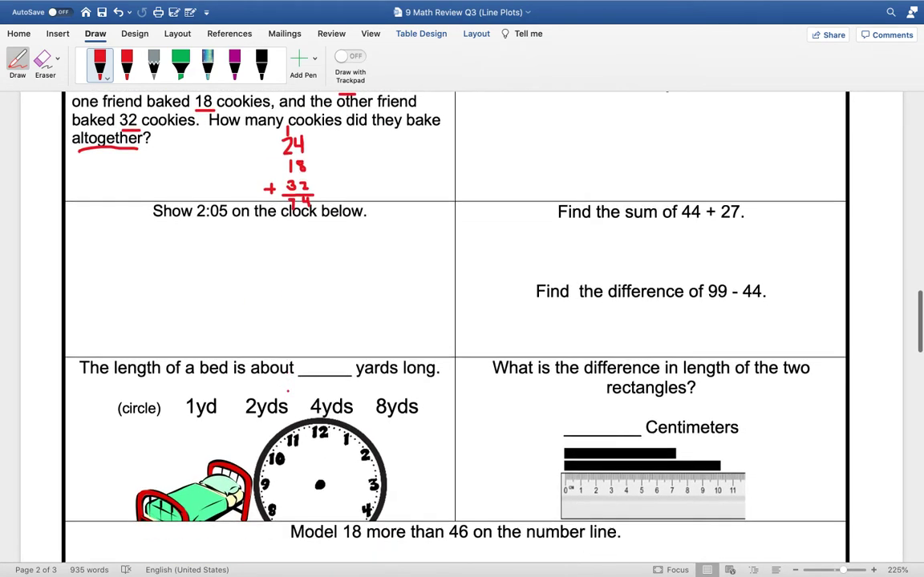
{"action": "scroll", "coordinate": [288, 392], "scroll_direction": "down", "scroll_amount": 2}
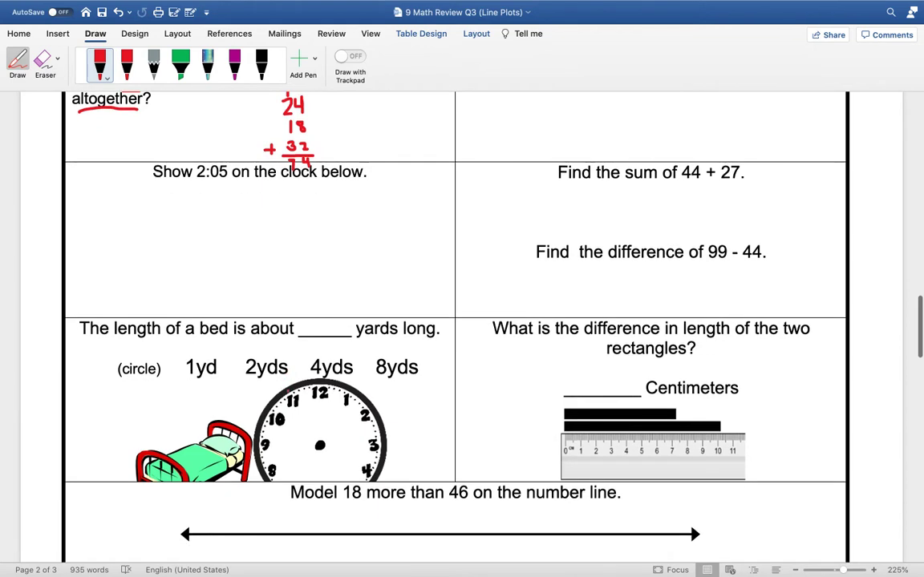
{"action": "scroll", "coordinate": [288, 392], "scroll_direction": "up", "scroll_amount": 2}
{"action": "scroll", "coordinate": [287, 391], "scroll_direction": "down", "scroll_amount": 10}
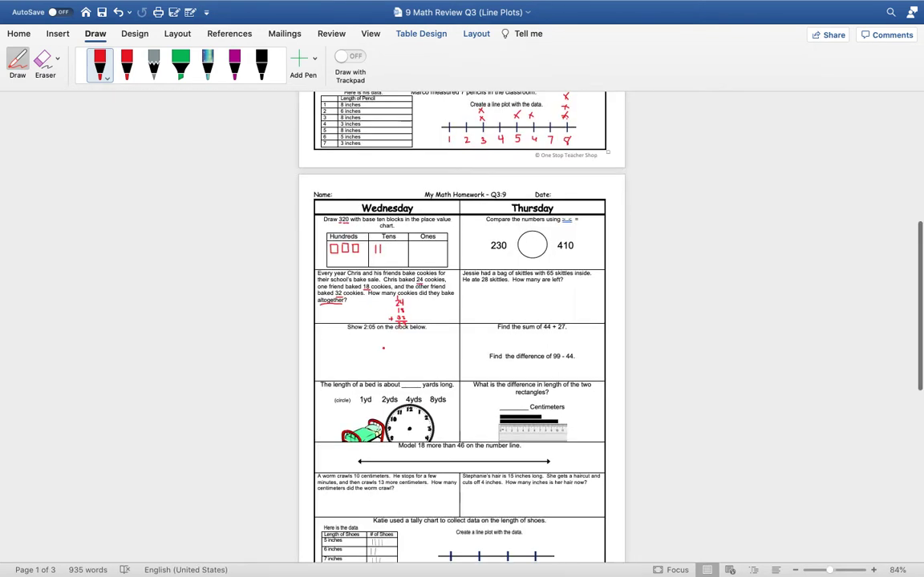
{"action": "scroll", "coordinate": [383, 348], "scroll_direction": "down", "scroll_amount": 5}
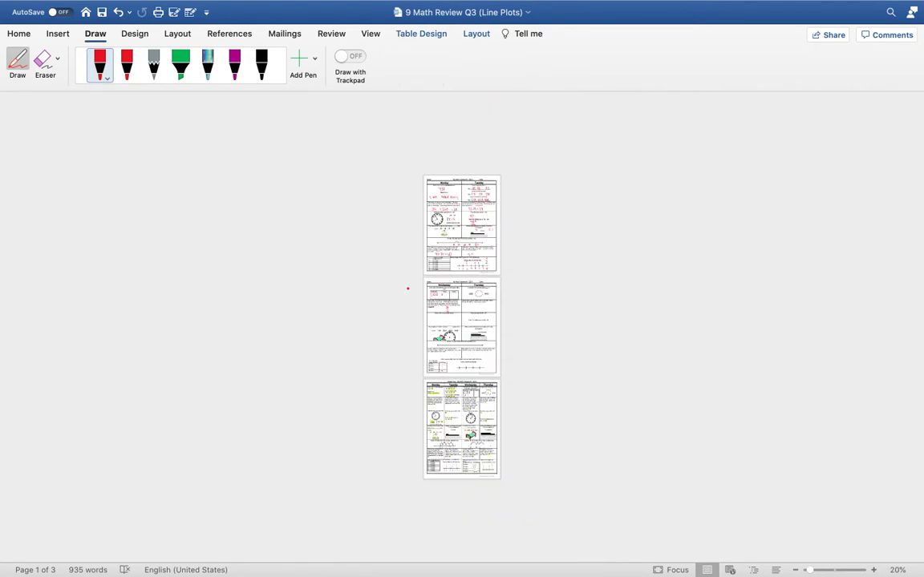
{"action": "scroll", "coordinate": [408, 288], "scroll_direction": "up", "scroll_amount": 8}
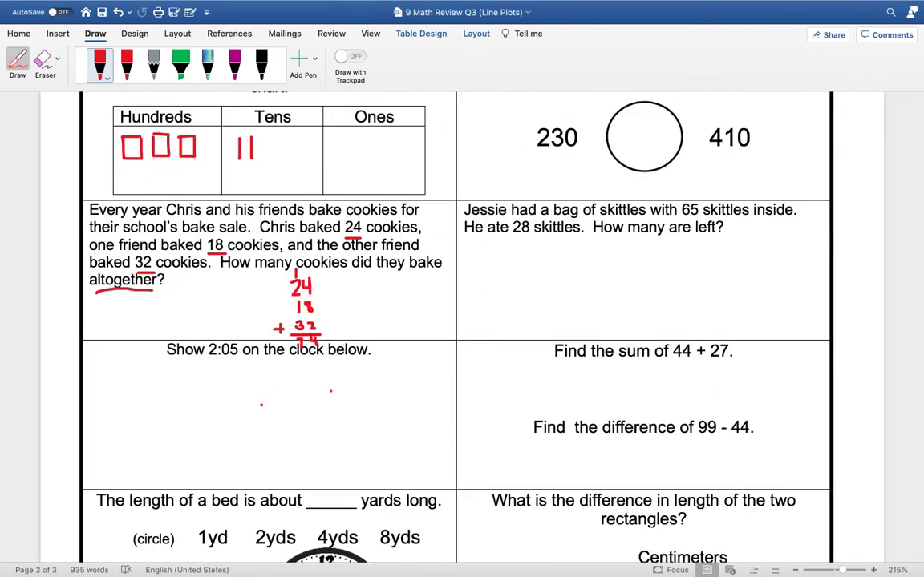
{"action": "scroll", "coordinate": [330, 391], "scroll_direction": "down", "scroll_amount": 5}
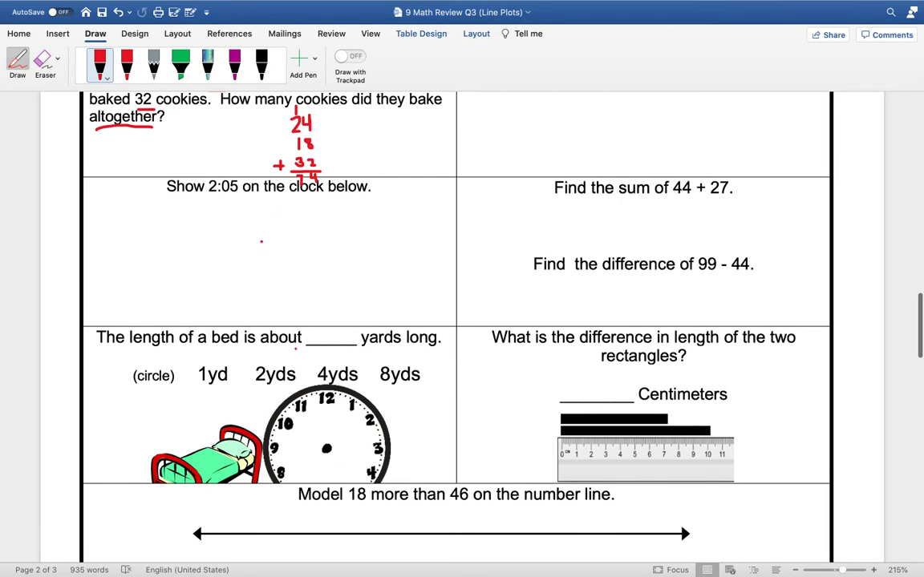
{"action": "scroll", "coordinate": [296, 348], "scroll_direction": "down", "scroll_amount": 2}
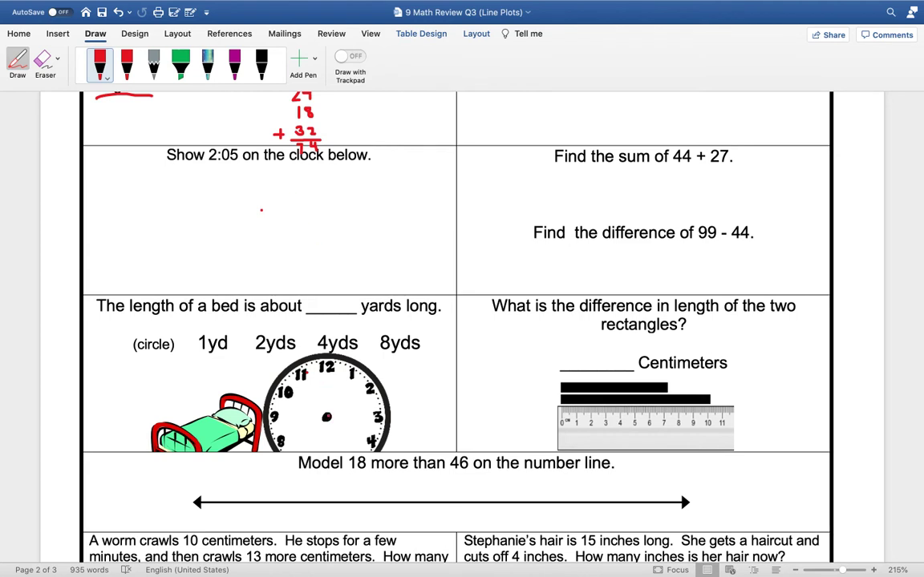
{"action": "mouse_move", "coordinate": [328, 415]}
{"action": "left_mouse_down"}
{"action": "mouse_move", "coordinate": [351, 400]}
{"action": "mouse_move", "coordinate": [349, 409]}
{"action": "left_mouse_up"}
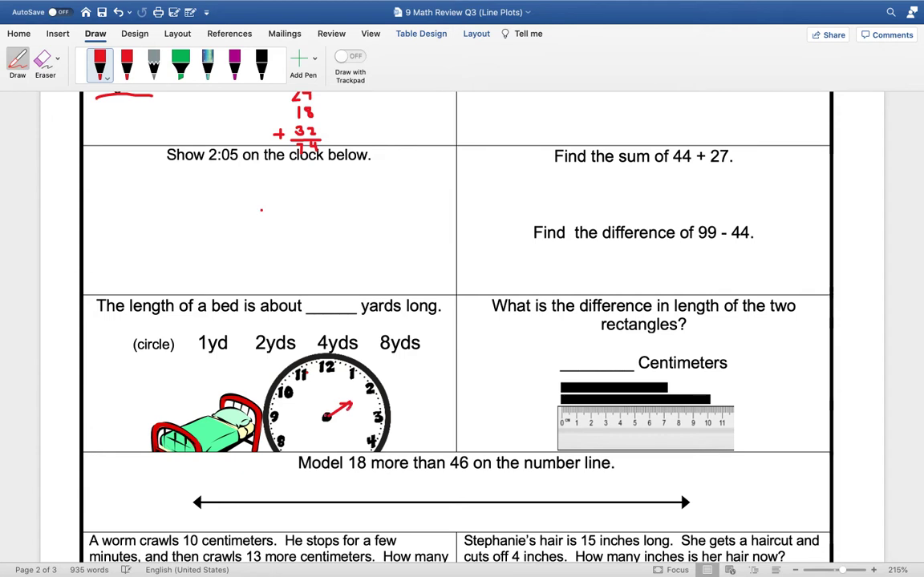
{"action": "left_click_drag", "start_coordinate": [328, 415], "coordinate": [346, 384]}
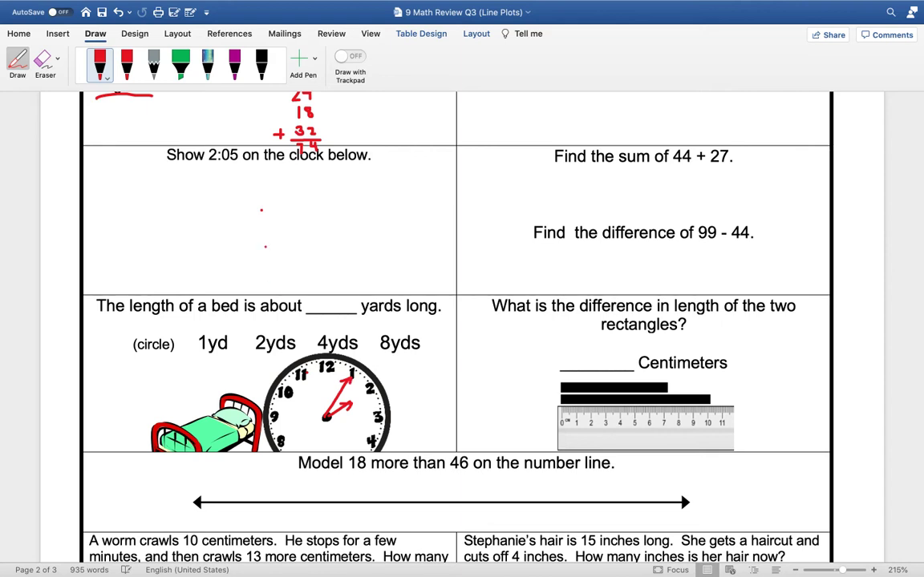
{"action": "scroll", "coordinate": [307, 350], "scroll_direction": "down", "scroll_amount": 2}
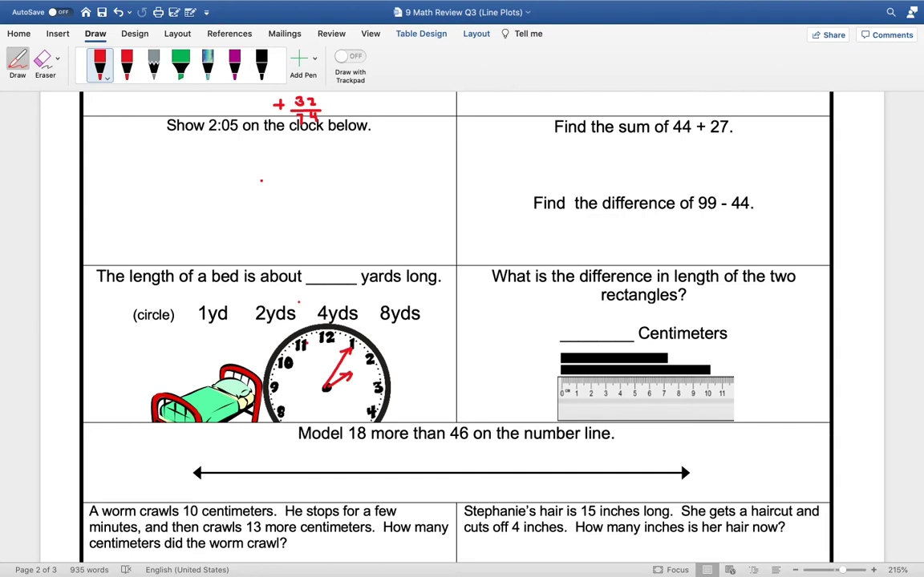
{"action": "mouse_move", "coordinate": [298, 303]}
{"action": "left_mouse_down"}
{"action": "mouse_move", "coordinate": [266, 300]}
{"action": "mouse_move", "coordinate": [249, 311]}
{"action": "mouse_move", "coordinate": [256, 326]}
{"action": "mouse_move", "coordinate": [291, 327]}
{"action": "mouse_move", "coordinate": [298, 305]}
{"action": "left_mouse_up"}
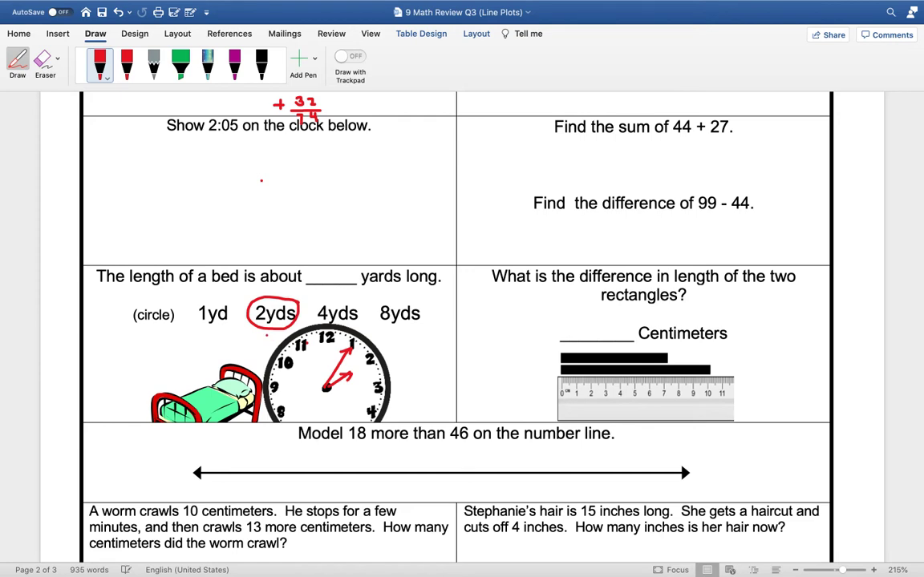
- Model 18 more than 46 on the number line with jumps from 46, labelling the points 46, 56, 61 and 64
{"action": "scroll", "coordinate": [320, 361], "scroll_direction": "down", "scroll_amount": 3}
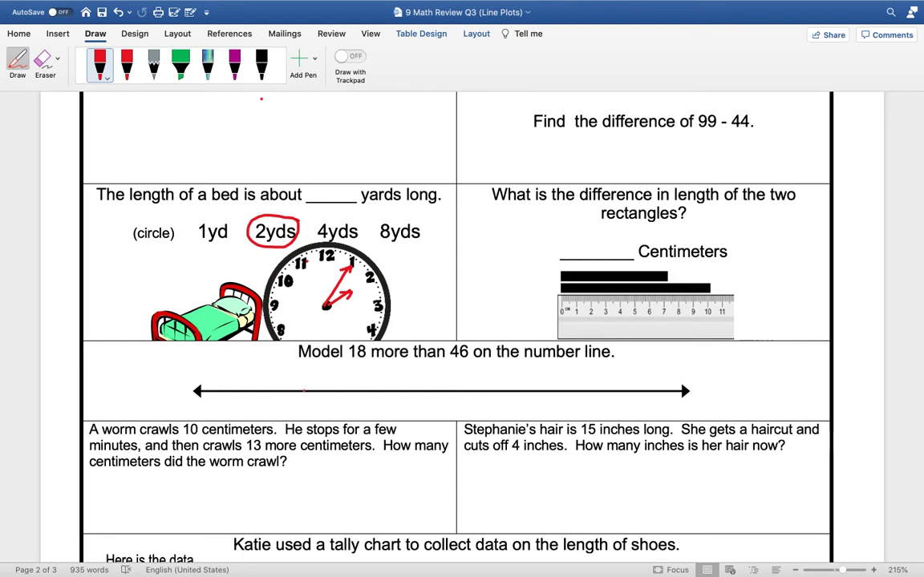
{"action": "scroll", "coordinate": [303, 390], "scroll_direction": "down", "scroll_amount": 5}
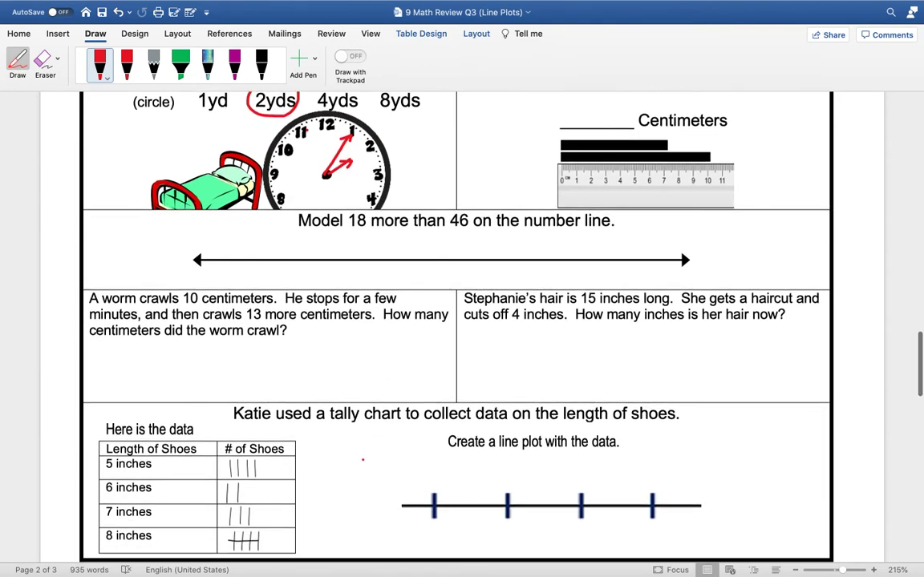
{"action": "scroll", "coordinate": [368, 477], "scroll_direction": "up", "scroll_amount": 4}
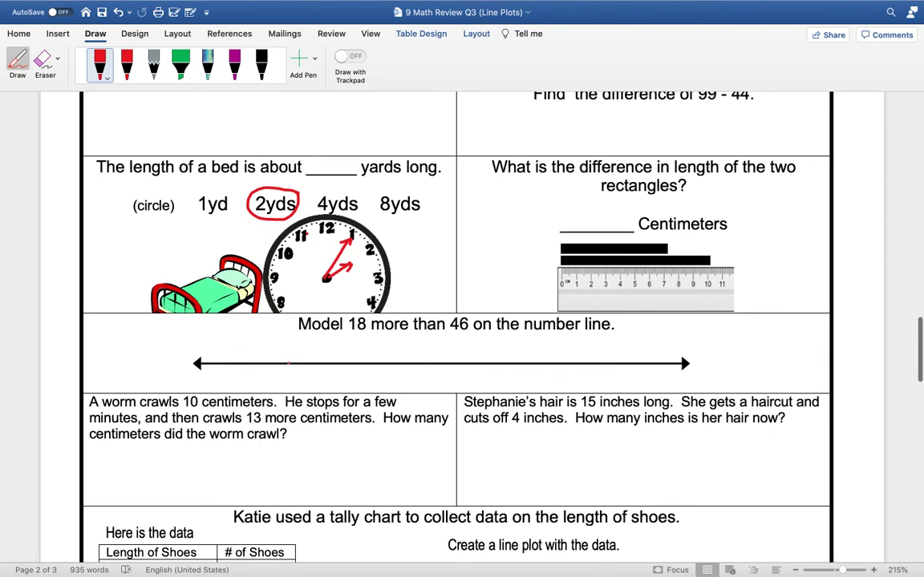
{"action": "left_click", "coordinate": [264, 363]}
{"action": "mouse_move", "coordinate": [255, 373]}
{"action": "left_mouse_down"}
{"action": "mouse_move", "coordinate": [260, 385]}
{"action": "mouse_move", "coordinate": [272, 383]}
{"action": "left_mouse_up"}
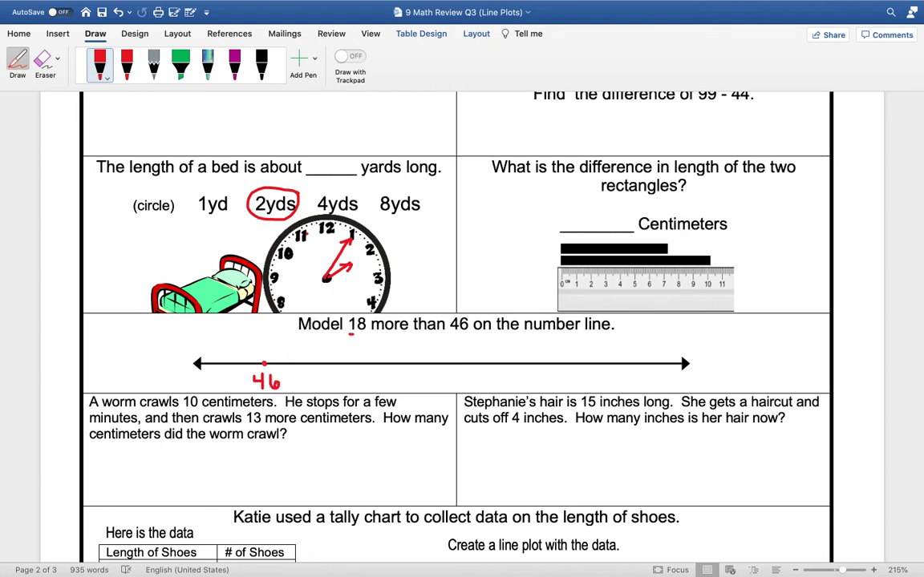
{"action": "mouse_move", "coordinate": [264, 363]}
{"action": "left_mouse_down"}
{"action": "mouse_move", "coordinate": [330, 352]}
{"action": "mouse_move", "coordinate": [350, 364]}
{"action": "mouse_move", "coordinate": [343, 389]}
{"action": "mouse_move", "coordinate": [357, 383]}
{"action": "mouse_move", "coordinate": [363, 356]}
{"action": "mouse_move", "coordinate": [399, 363]}
{"action": "left_mouse_up"}
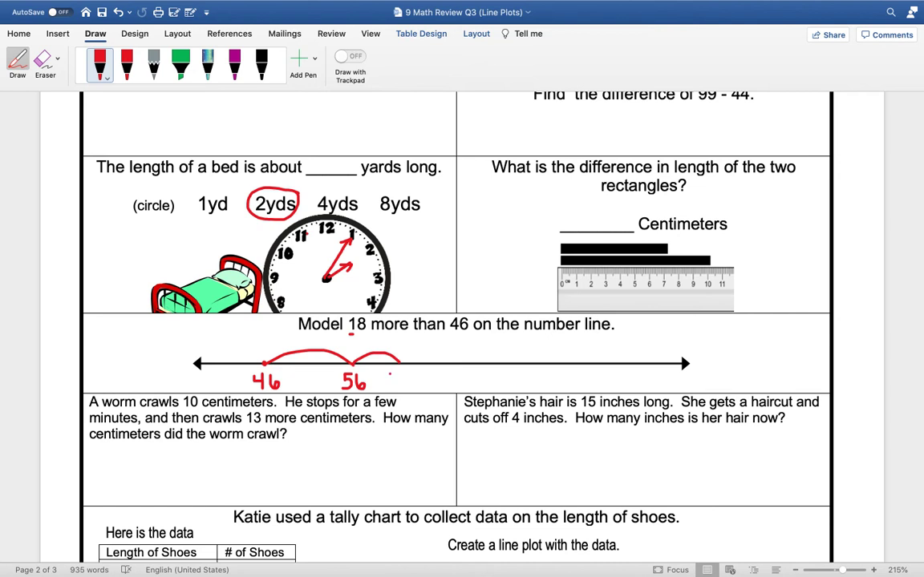
{"action": "mouse_move", "coordinate": [397, 374]}
{"action": "left_mouse_down"}
{"action": "mouse_move", "coordinate": [393, 386]}
{"action": "mouse_move", "coordinate": [405, 388]}
{"action": "mouse_move", "coordinate": [404, 361]}
{"action": "mouse_move", "coordinate": [465, 363]}
{"action": "left_mouse_up"}
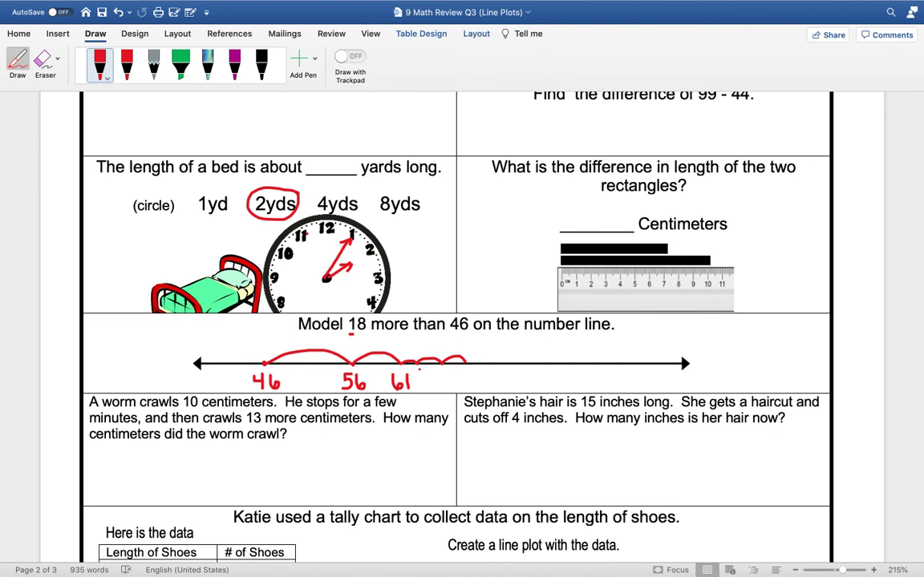
{"action": "left_click", "coordinate": [461, 377]}
{"action": "left_click_drag", "start_coordinate": [464, 373], "coordinate": [464, 382]}
{"action": "left_click_drag", "start_coordinate": [478, 372], "coordinate": [479, 387]}
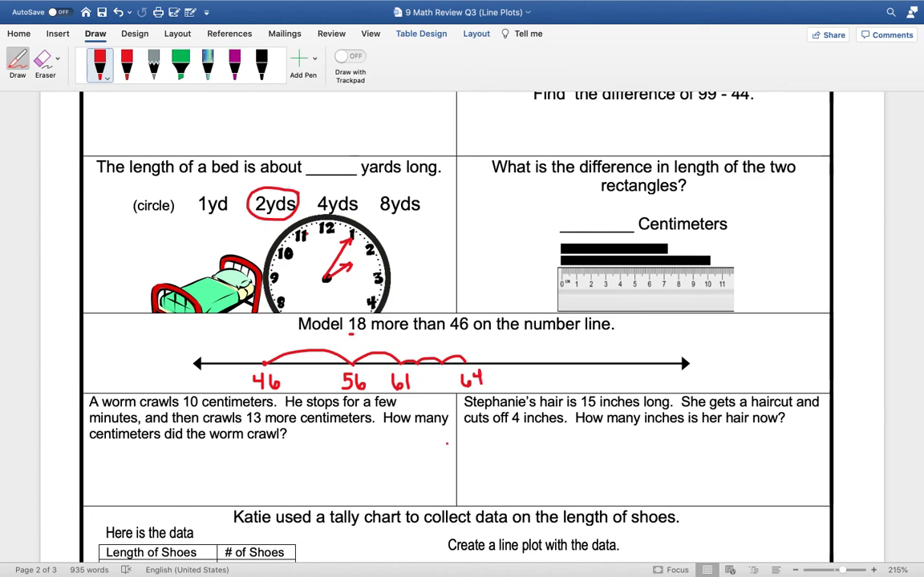
- Underline 10 and 13 in the worm problem and write the answer 23 cm below it
{"action": "scroll", "coordinate": [468, 431], "scroll_direction": "down", "scroll_amount": 5}
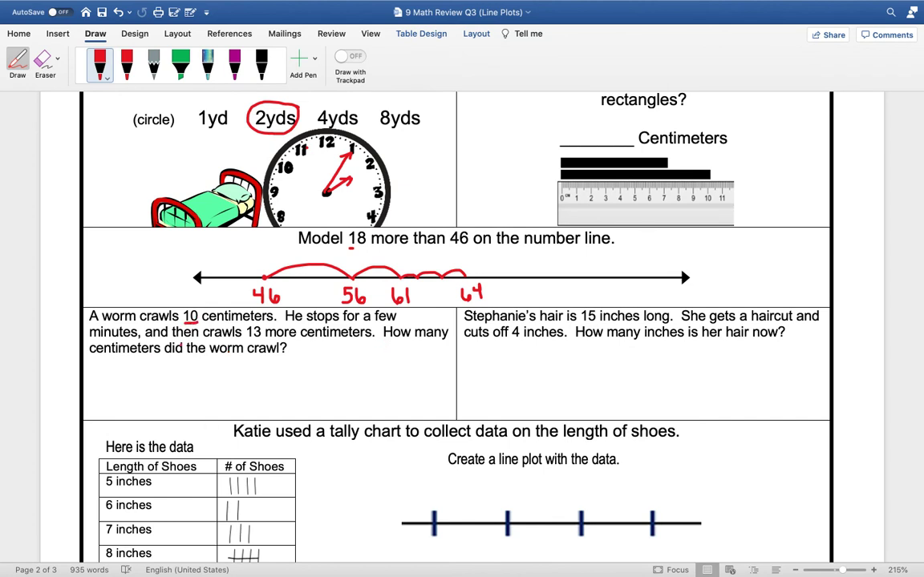
{"action": "left_click_drag", "start_coordinate": [247, 340], "coordinate": [261, 340]}
{"action": "mouse_move", "coordinate": [220, 374]}
{"action": "left_mouse_down"}
{"action": "mouse_move", "coordinate": [232, 378]}
{"action": "mouse_move", "coordinate": [223, 393]}
{"action": "mouse_move", "coordinate": [241, 396]}
{"action": "mouse_move", "coordinate": [251, 383]}
{"action": "mouse_move", "coordinate": [244, 396]}
{"action": "mouse_move", "coordinate": [272, 387]}
{"action": "mouse_move", "coordinate": [284, 396]}
{"action": "mouse_move", "coordinate": [289, 385]}
{"action": "mouse_move", "coordinate": [289, 396]}
{"action": "mouse_move", "coordinate": [310, 395]}
{"action": "left_mouse_up"}
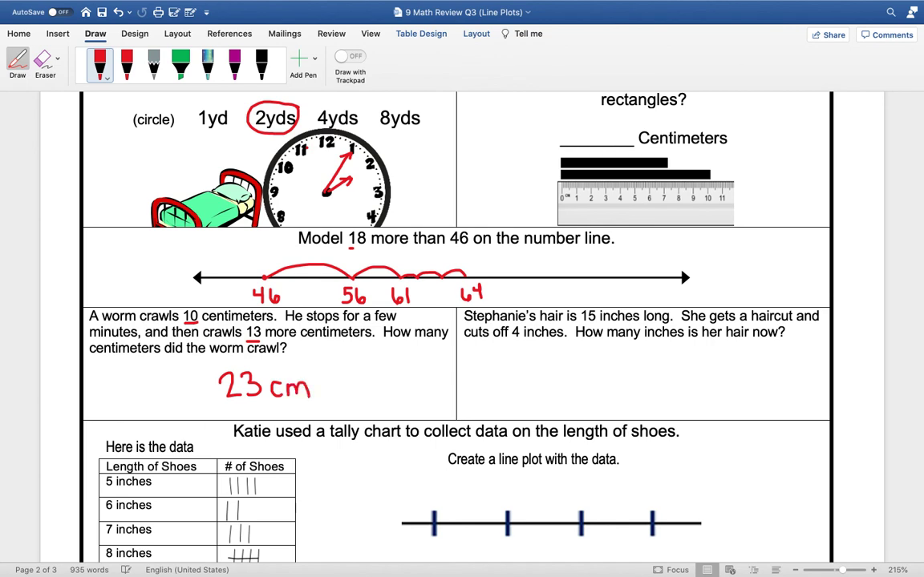
{"action": "scroll", "coordinate": [338, 409], "scroll_direction": "down", "scroll_amount": 3}
{"action": "scroll", "coordinate": [338, 408], "scroll_direction": "up", "scroll_amount": 4}
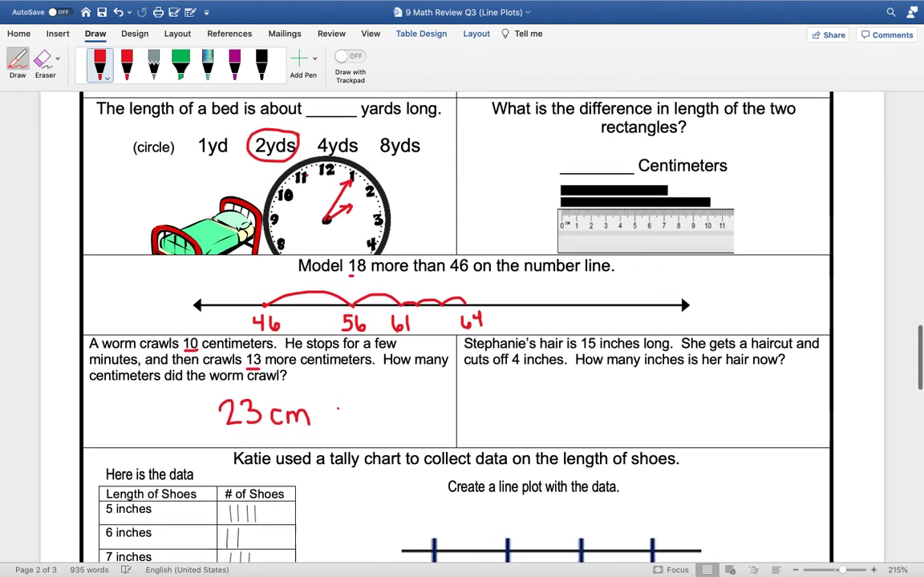
{"action": "scroll", "coordinate": [338, 408], "scroll_direction": "up", "scroll_amount": 10}
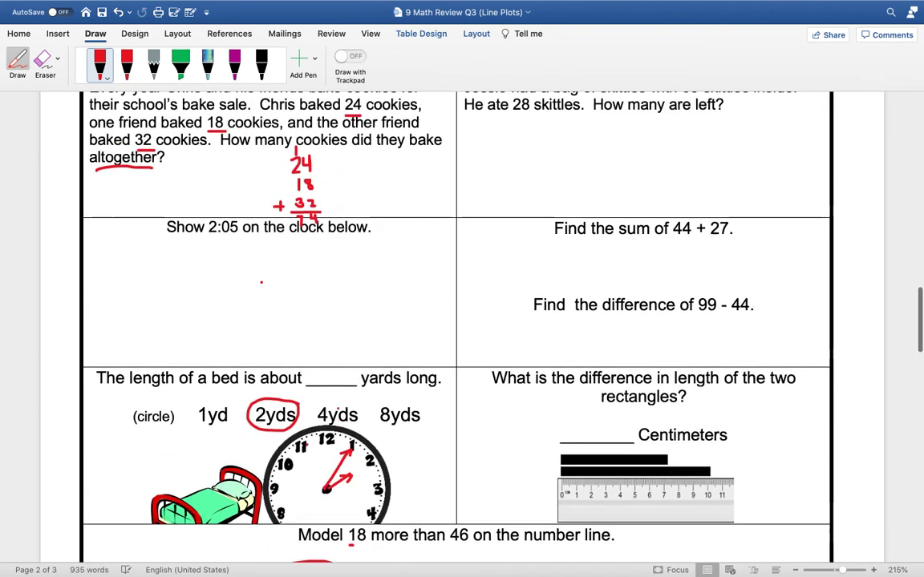
{"action": "scroll", "coordinate": [338, 408], "scroll_direction": "up", "scroll_amount": 8}
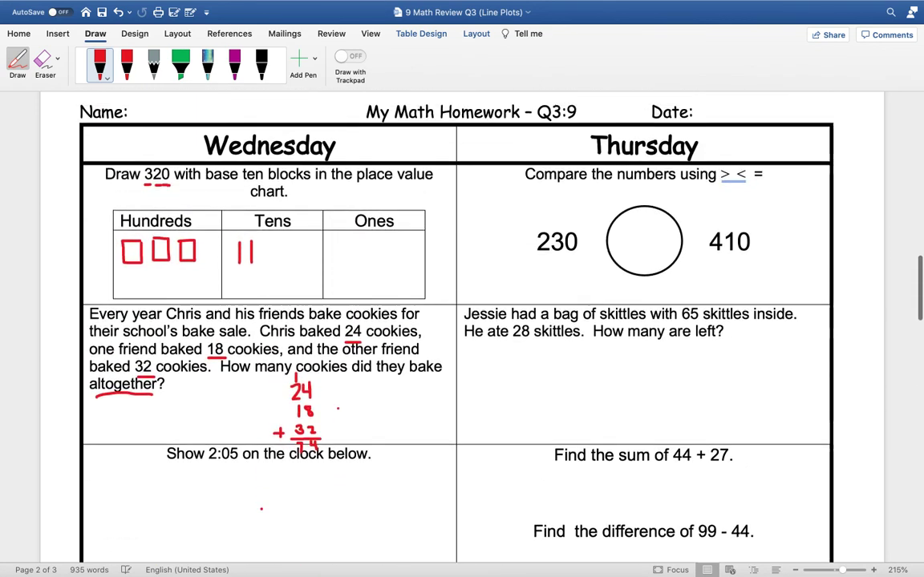
{"action": "scroll", "coordinate": [337, 408], "scroll_direction": "up", "scroll_amount": 3}
{"action": "mouse_move", "coordinate": [62, 16]}
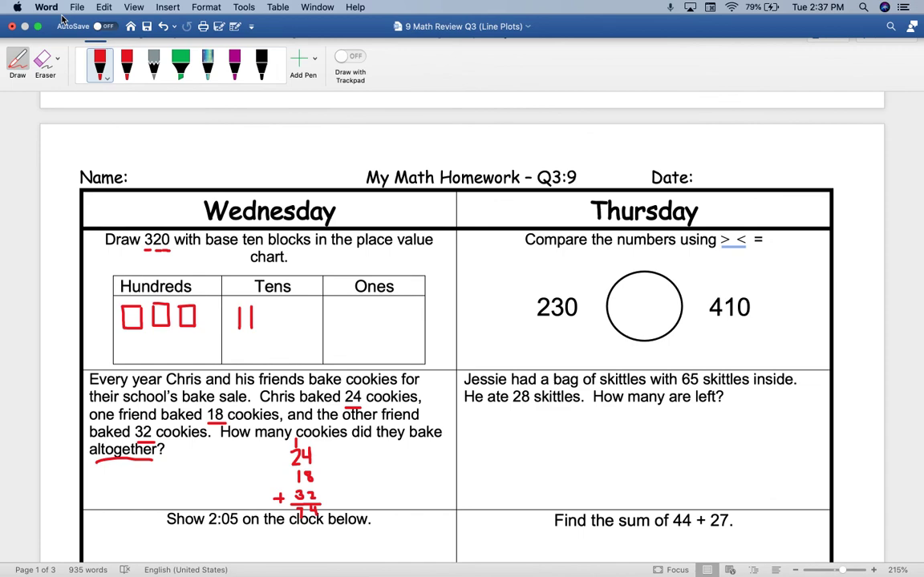